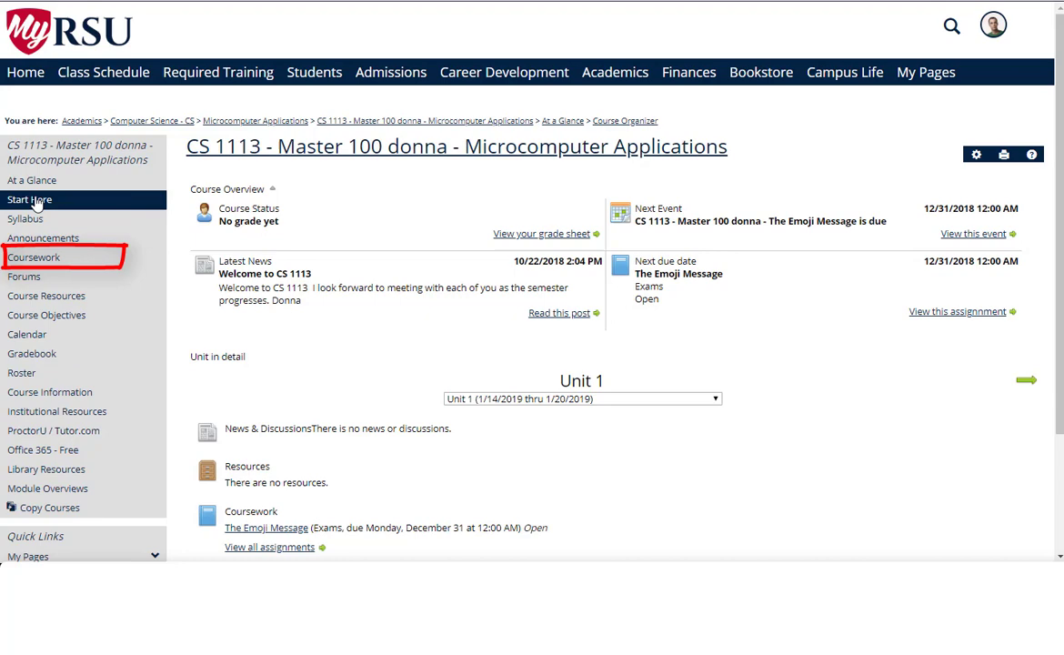
- Open Exam 1 from the Coursework list and start the exam
{"action": "left_click", "coordinate": [30, 261]}
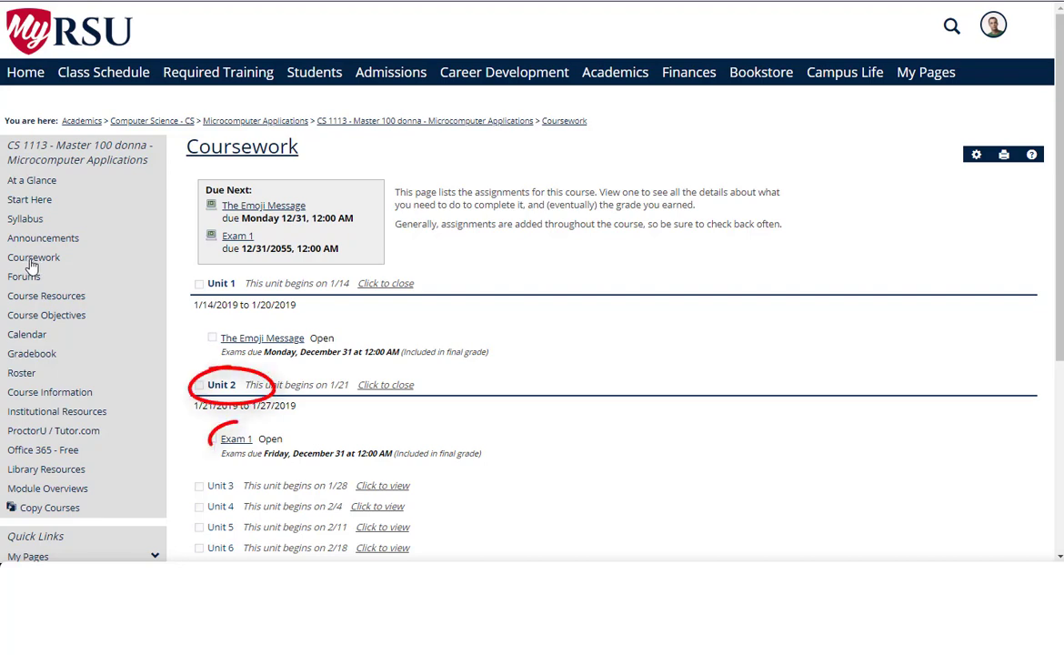
{"action": "left_click", "coordinate": [234, 442]}
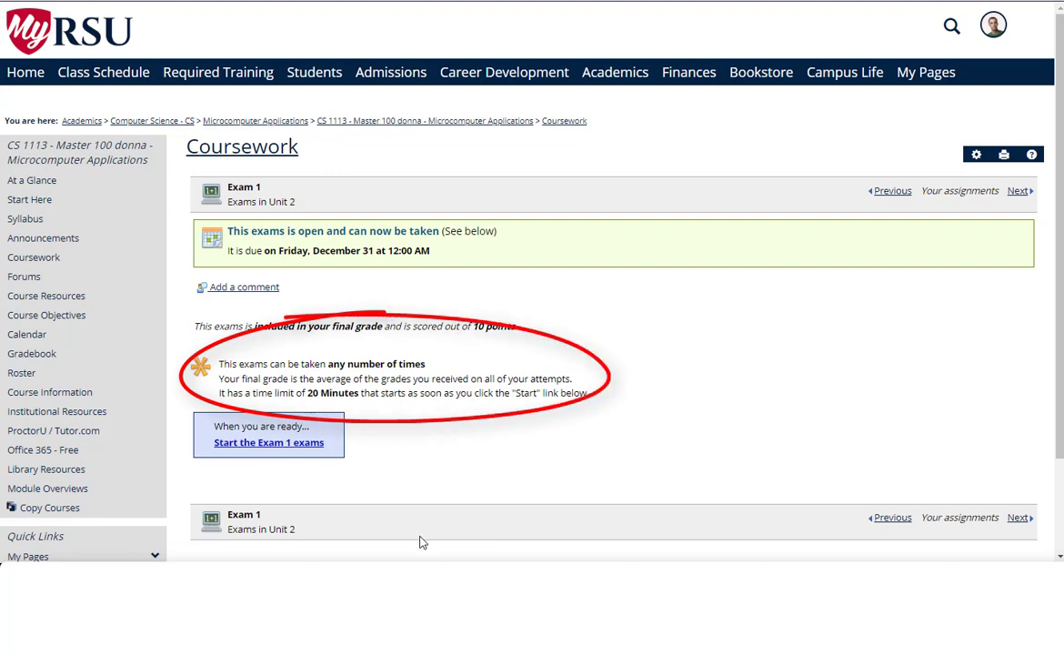
{"action": "left_click", "coordinate": [262, 445]}
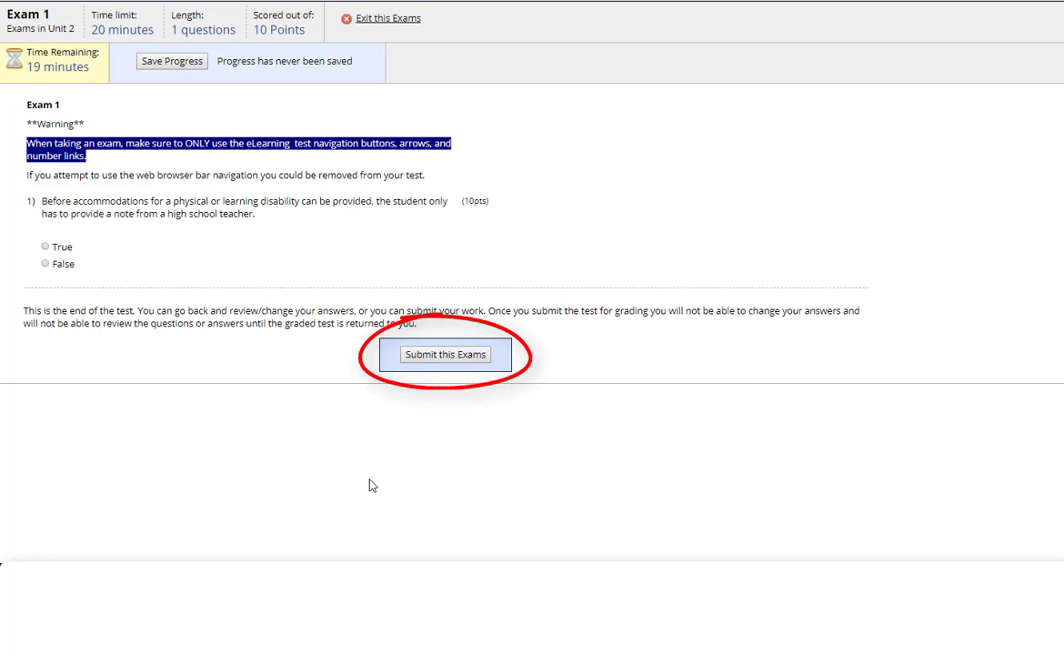
- Answer Exam 1's true/false question with False and submit the exam
{"action": "left_click", "coordinate": [45, 264]}
{"action": "left_click", "coordinate": [416, 358]}
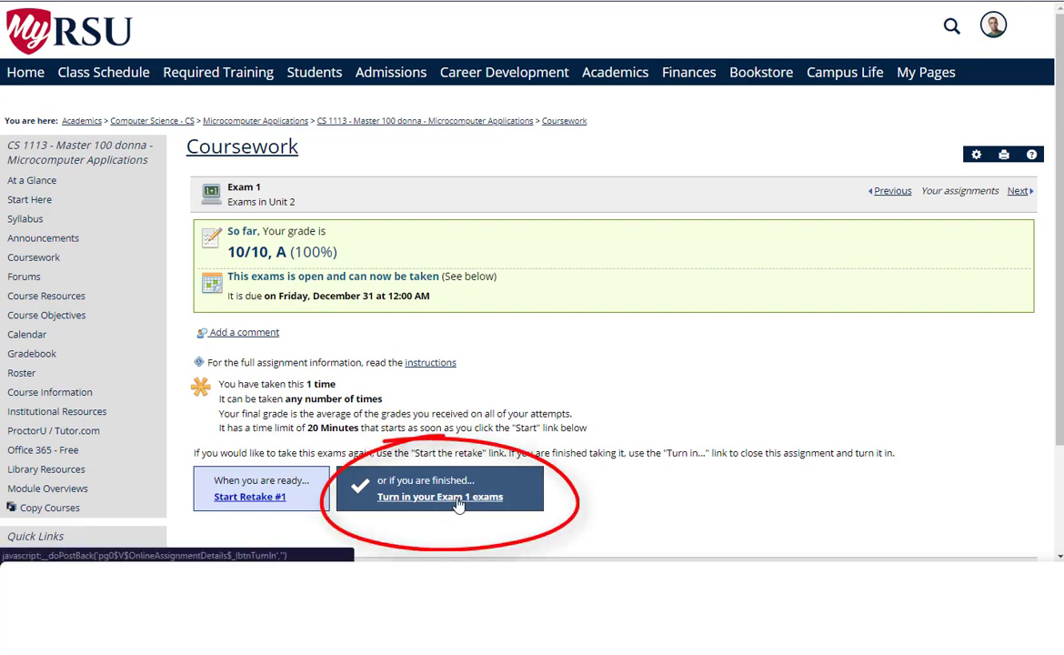
- Turn in Exam 1, then expand Units 2 and 3 in Coursework and open Research Paper 1
{"action": "left_click", "coordinate": [458, 504]}
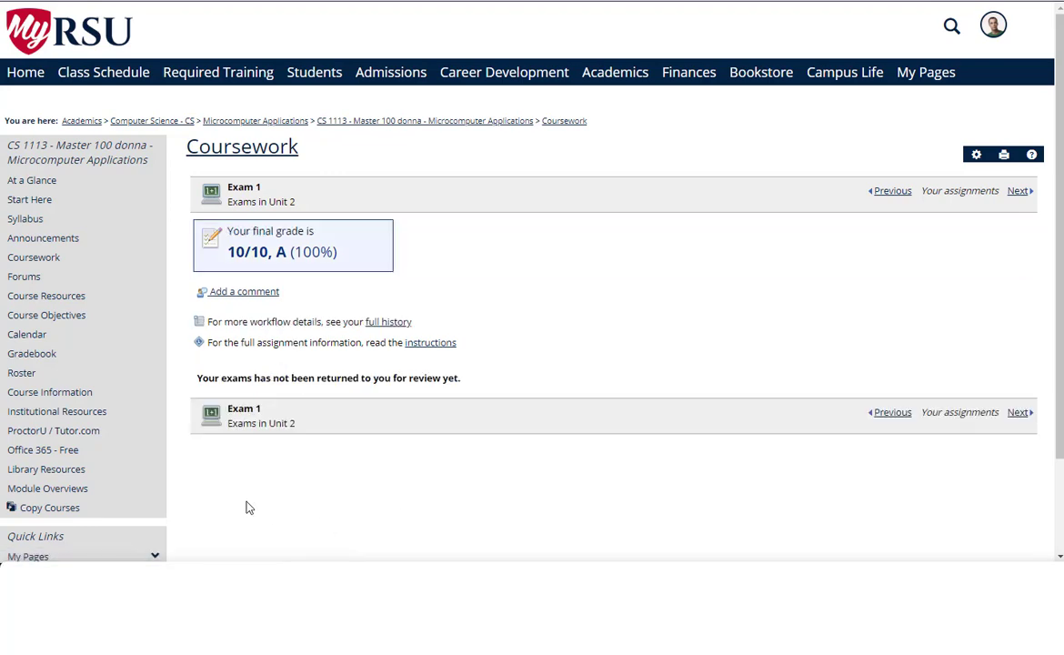
{"action": "left_click", "coordinate": [65, 261]}
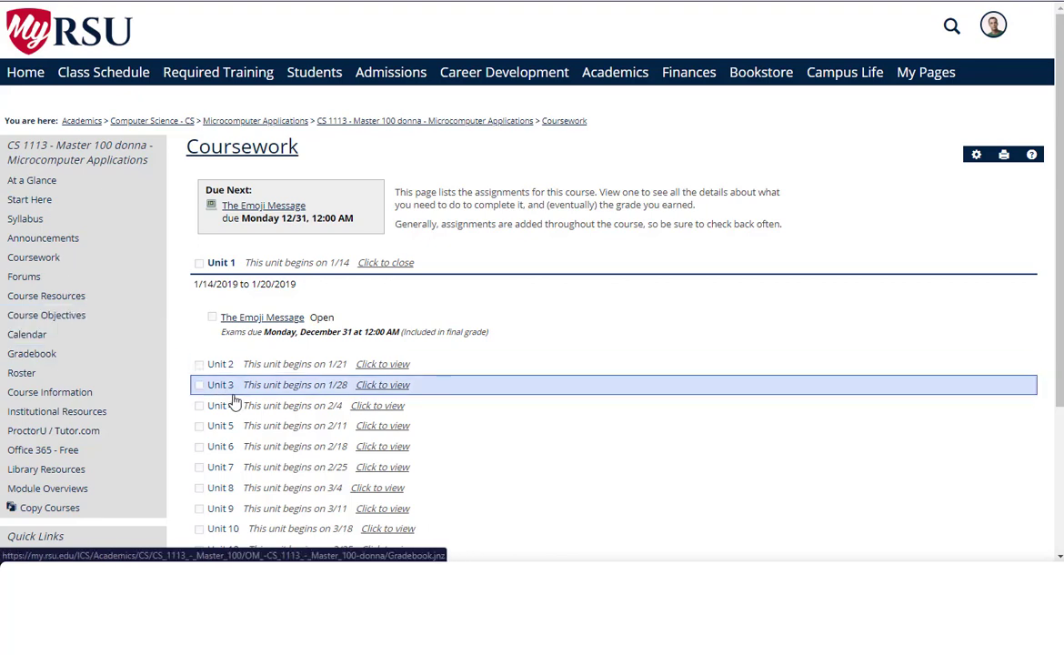
{"action": "left_click", "coordinate": [310, 369]}
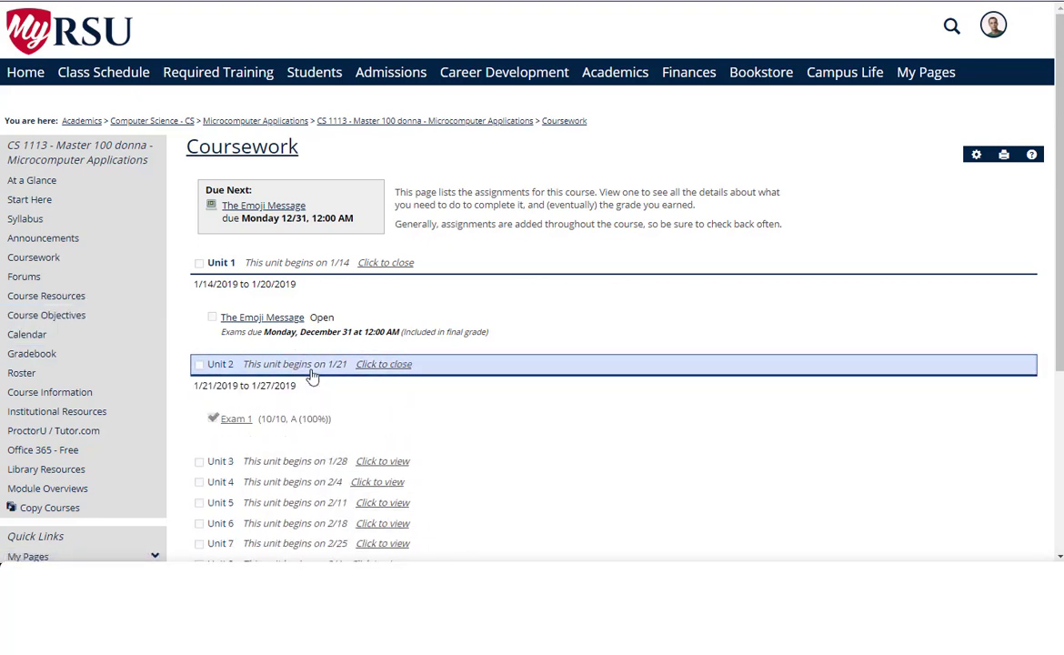
{"action": "left_click", "coordinate": [282, 461]}
{"action": "scroll", "coordinate": [294, 442], "scroll_direction": "down", "scroll_amount": 4}
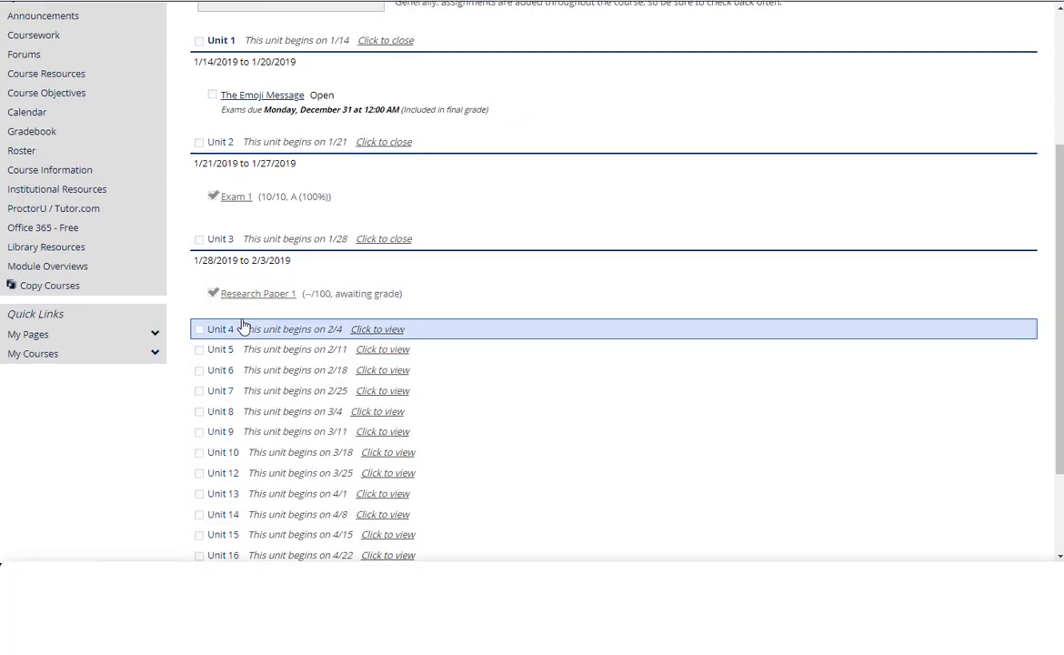
{"action": "left_click", "coordinate": [256, 300]}
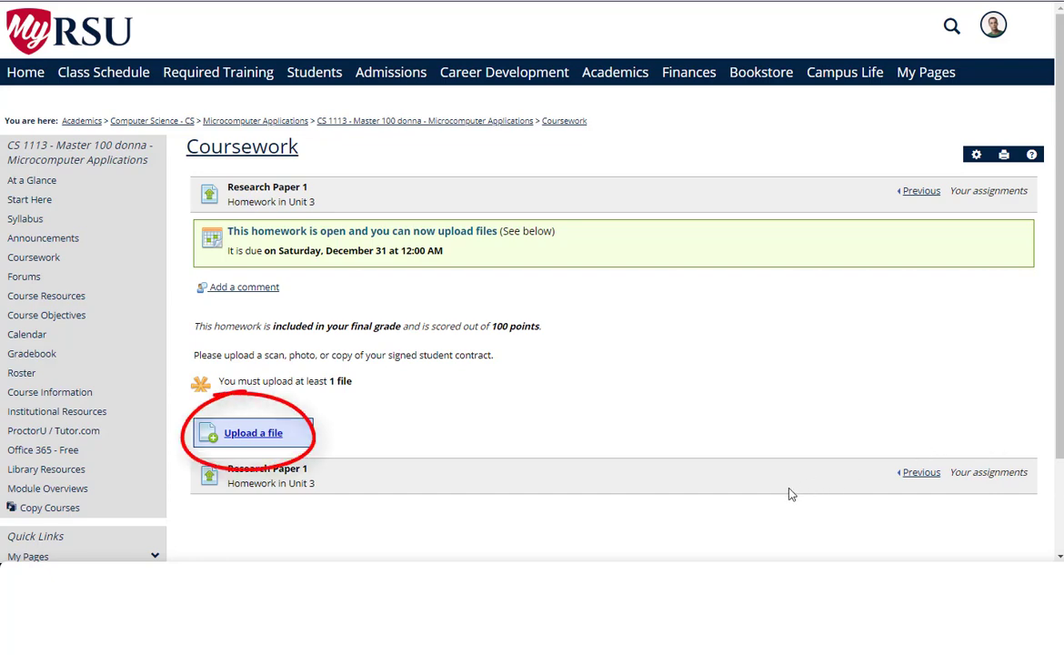
- Upload Research Paper 1.docx from Documents and insert it into the homework
{"action": "left_click", "coordinate": [273, 434]}
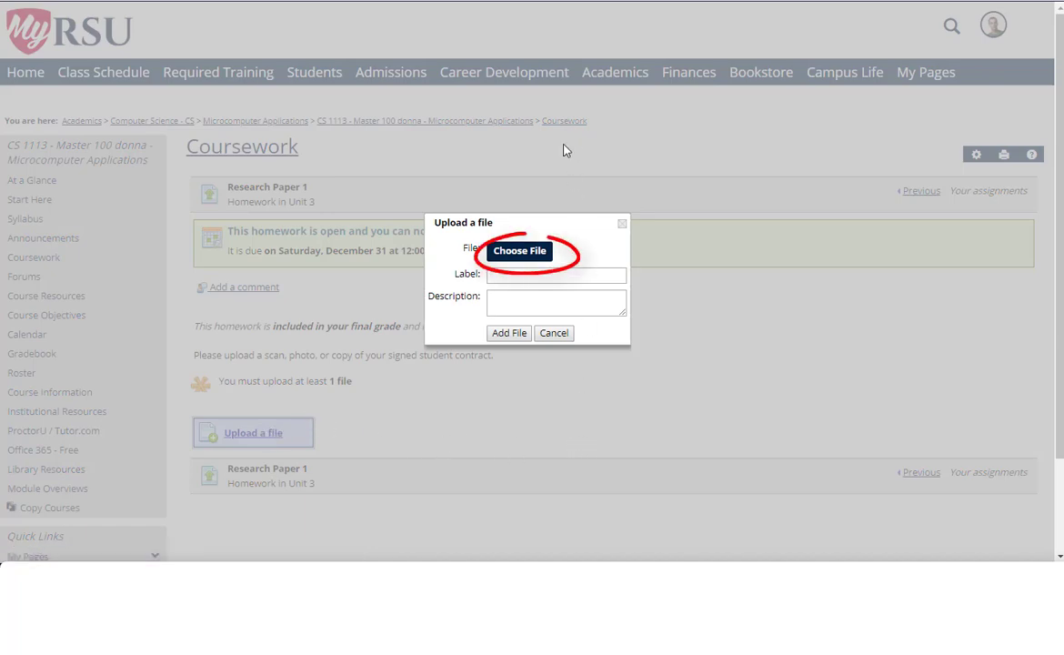
{"action": "left_click", "coordinate": [512, 253]}
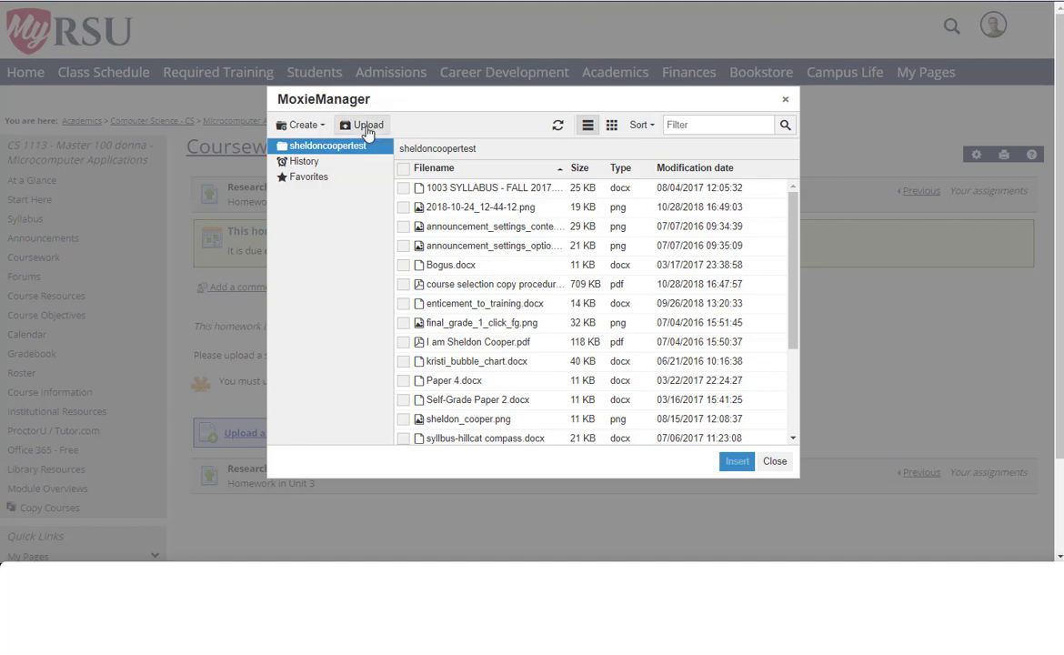
{"action": "left_click", "coordinate": [366, 129]}
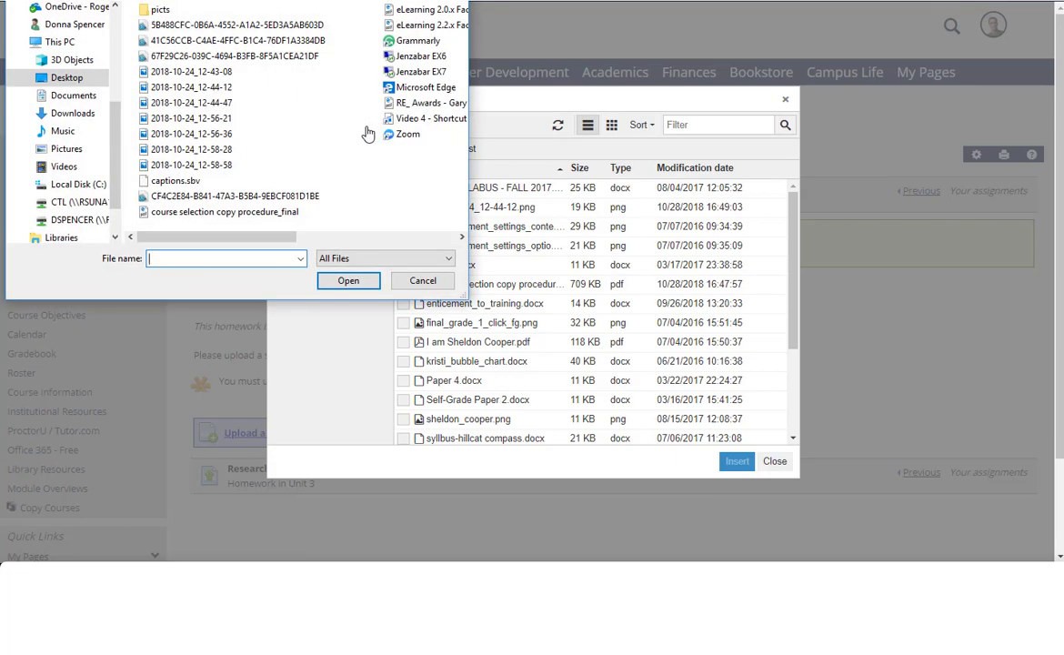
{"action": "left_click", "coordinate": [80, 96]}
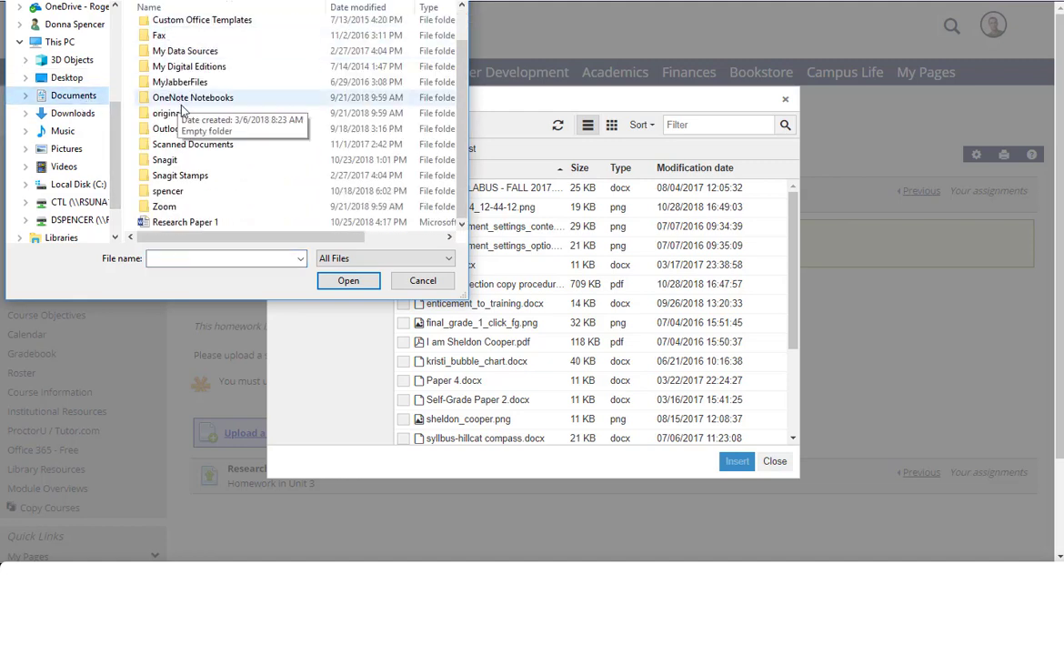
{"action": "scroll", "coordinate": [173, 105], "scroll_direction": "down", "scroll_amount": 1}
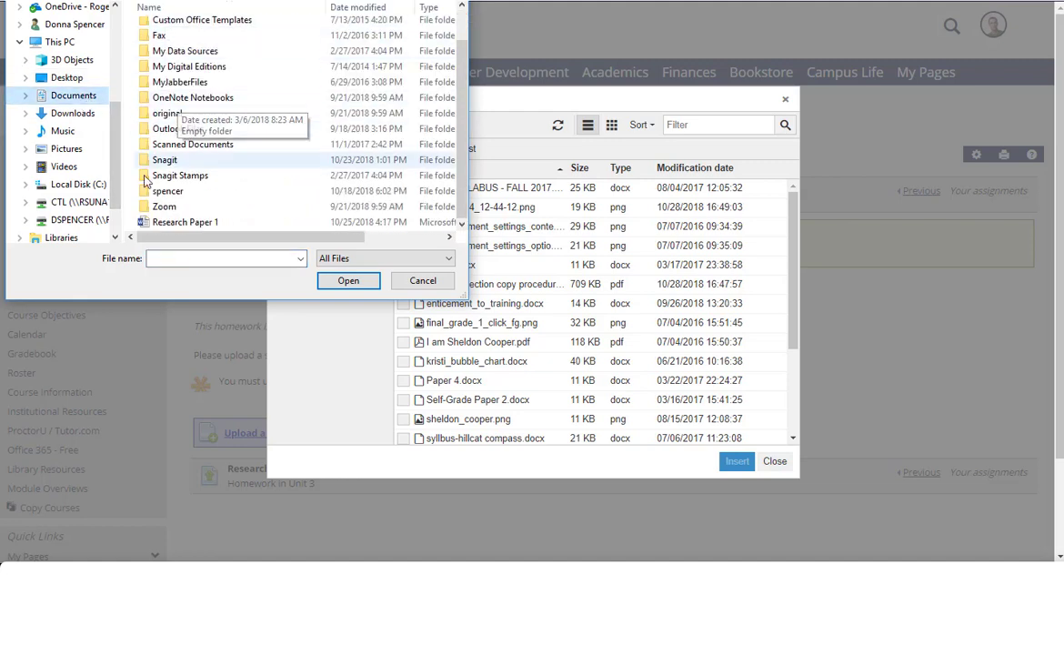
{"action": "left_click", "coordinate": [179, 224]}
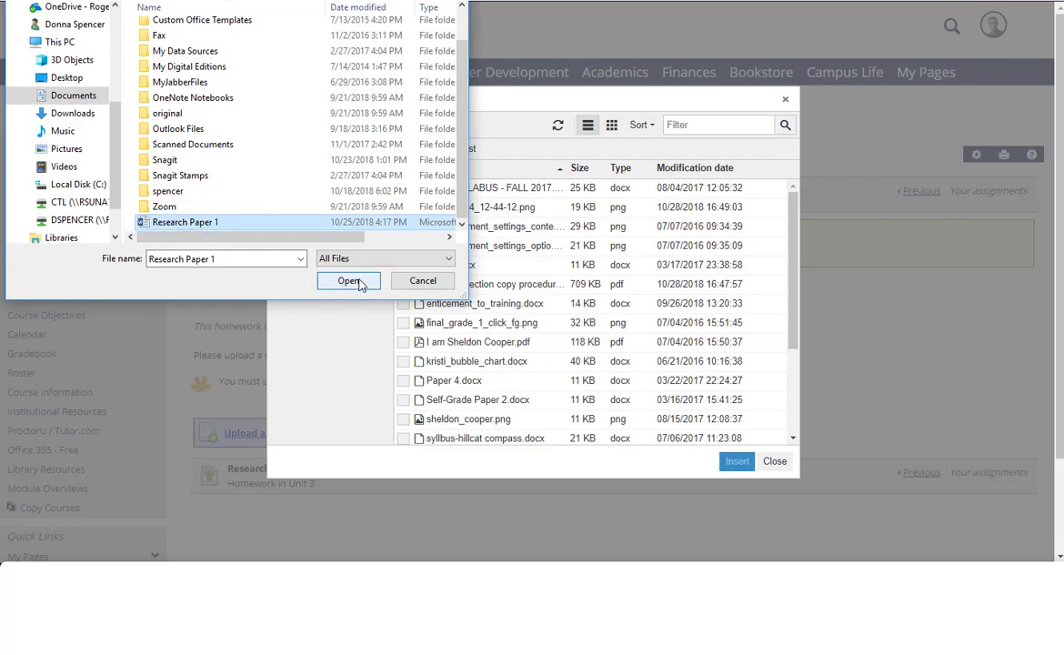
{"action": "left_click", "coordinate": [349, 281]}
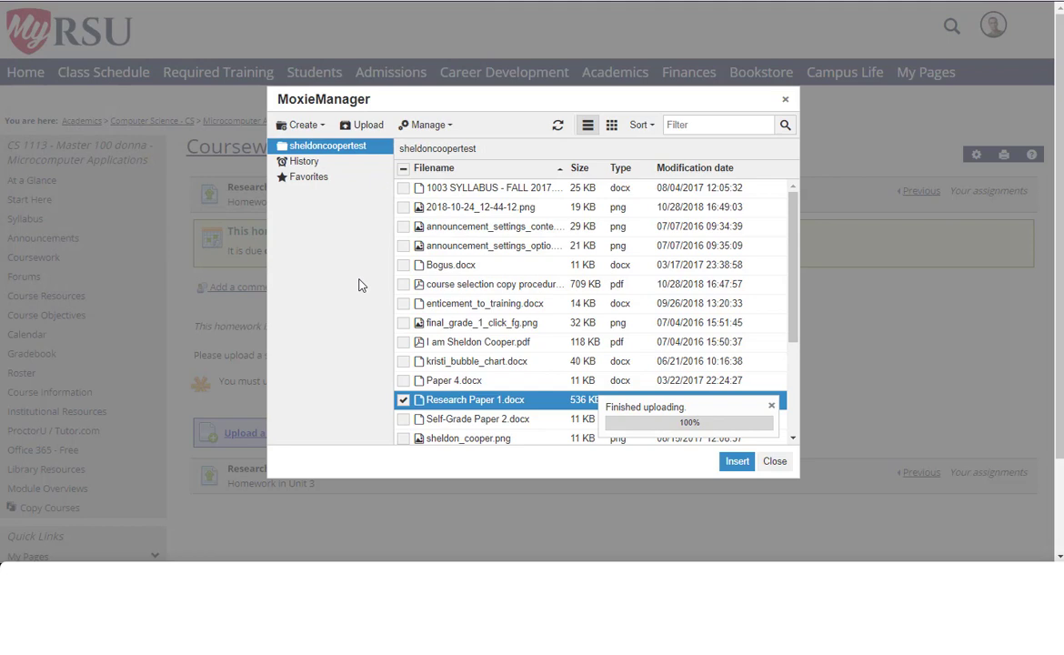
{"action": "left_click", "coordinate": [737, 462]}
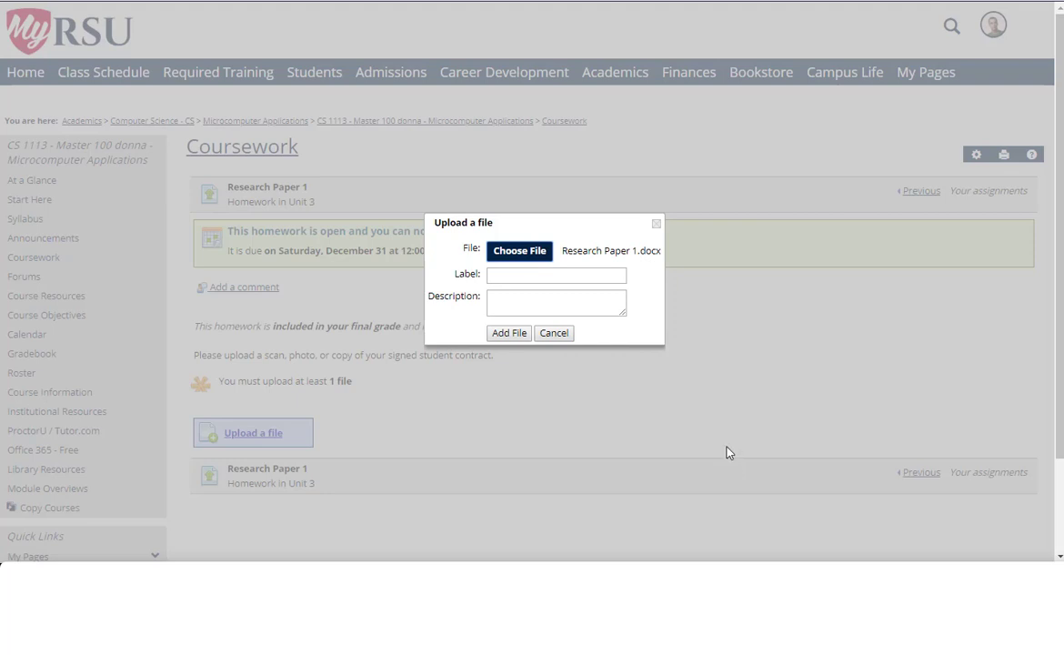
- Label the attachment 'Research Paper 1', add it, and turn in the homework
{"action": "left_click", "coordinate": [578, 275]}
{"action": "type", "text": "Re"}
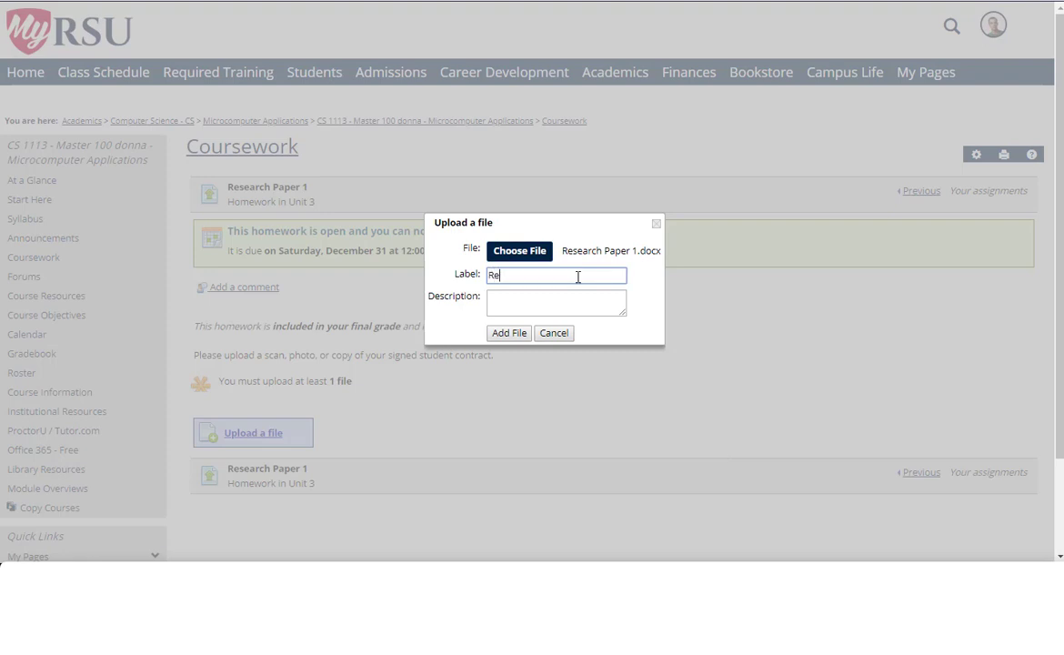
{"action": "type", "text": "search Pap"}
{"action": "type", "text": "er 1"}
{"action": "left_click", "coordinate": [510, 334]}
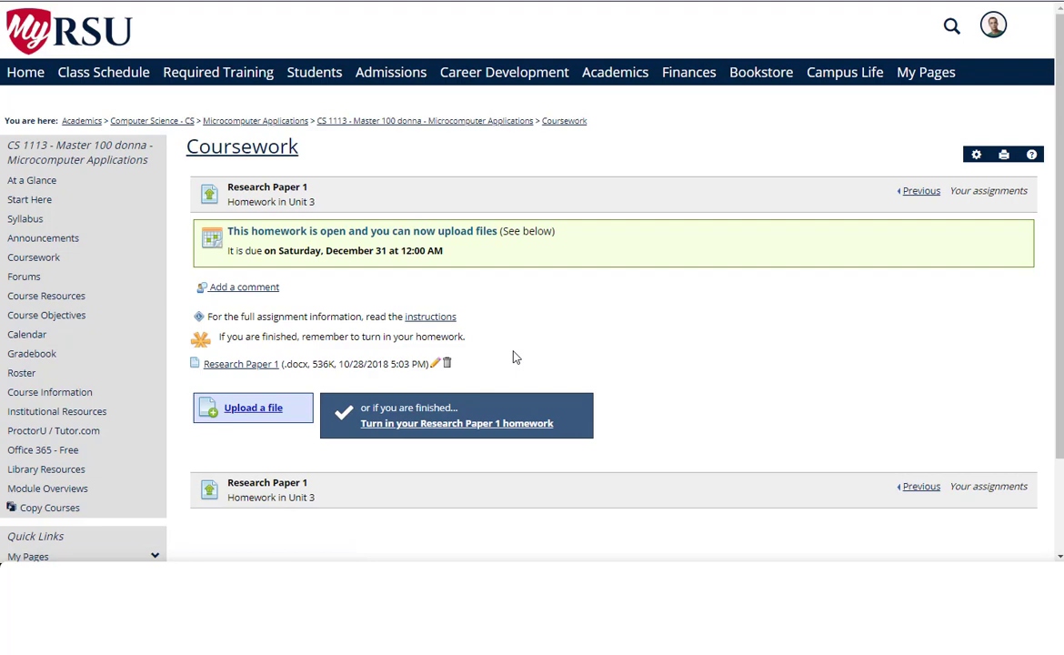
{"action": "left_click", "coordinate": [498, 431]}
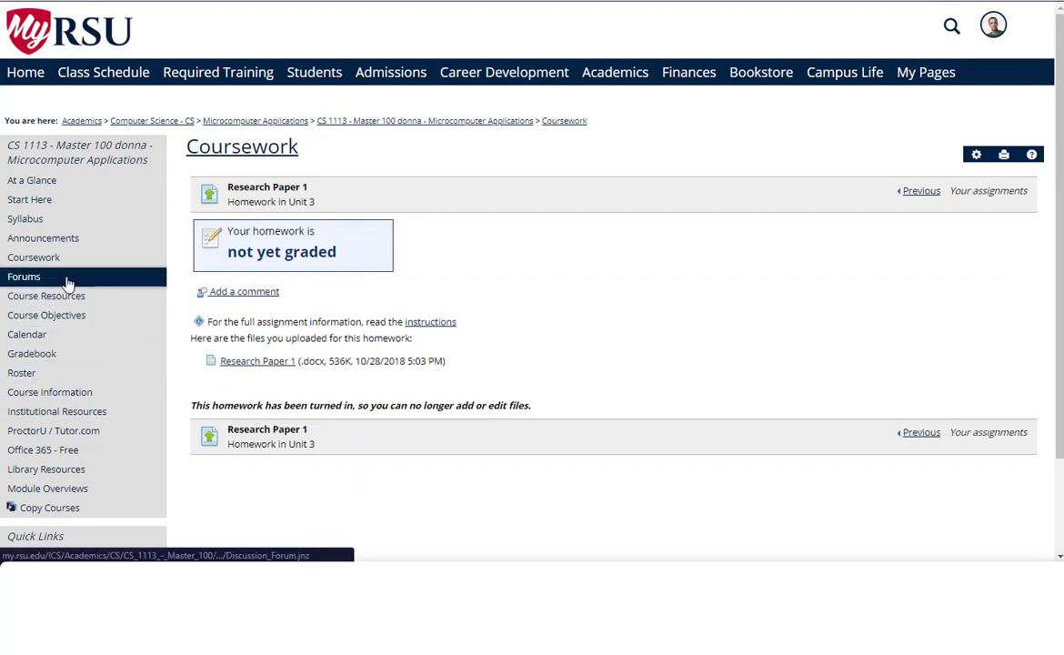
- Go to the course Forums and open the Introduction Forum under Unit Forums
{"action": "left_click", "coordinate": [67, 285]}
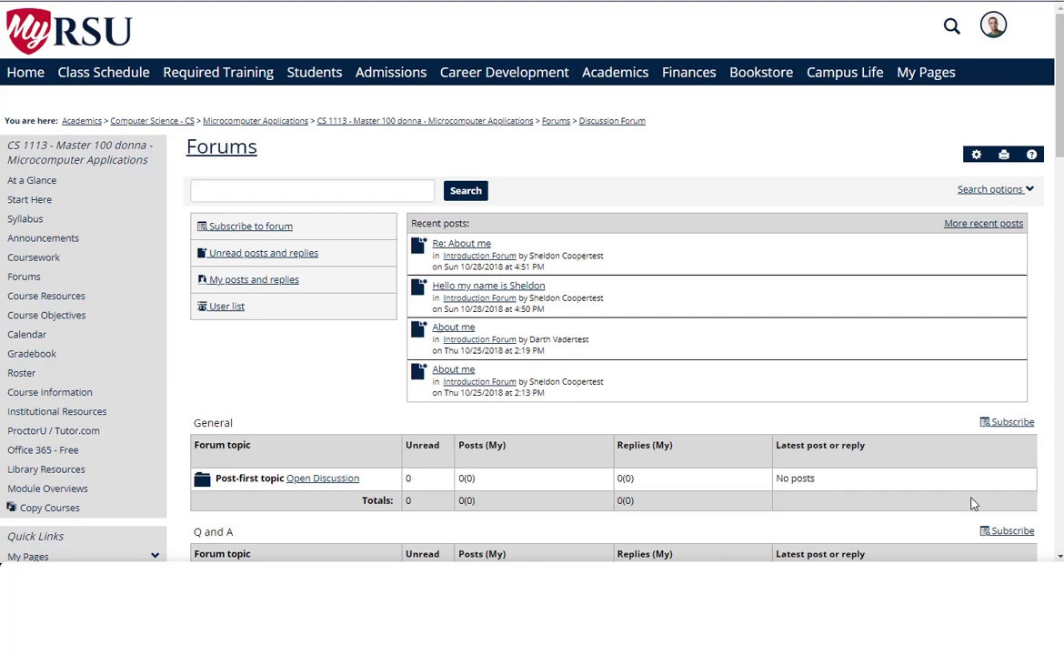
{"action": "scroll", "coordinate": [629, 440], "scroll_direction": "down", "scroll_amount": 2}
{"action": "scroll", "coordinate": [554, 390], "scroll_direction": "down", "scroll_amount": 3}
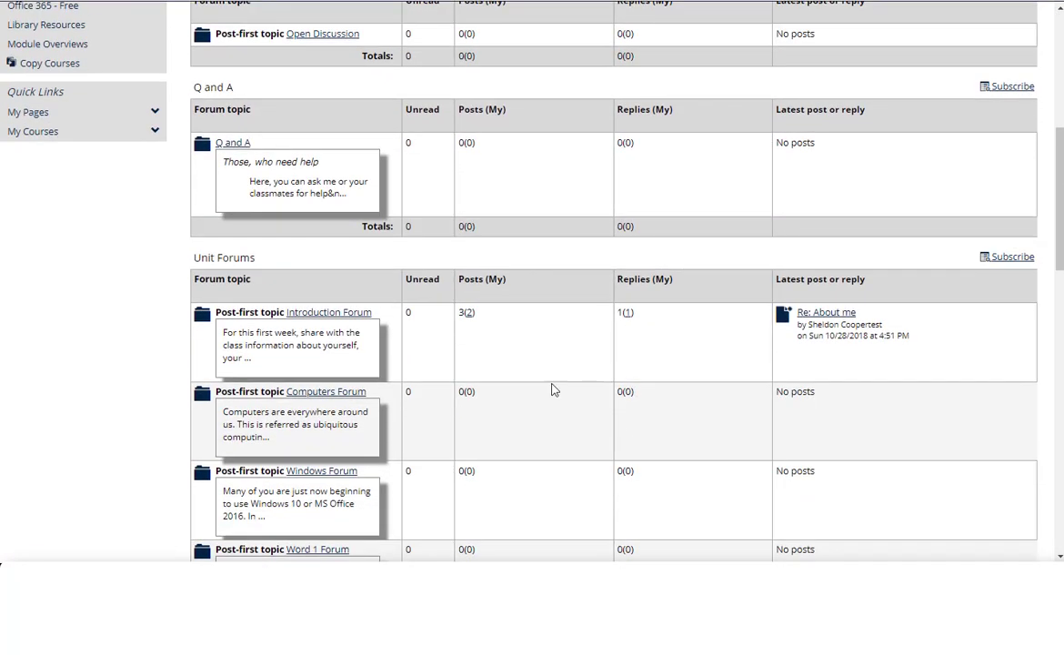
{"action": "left_click", "coordinate": [350, 314]}
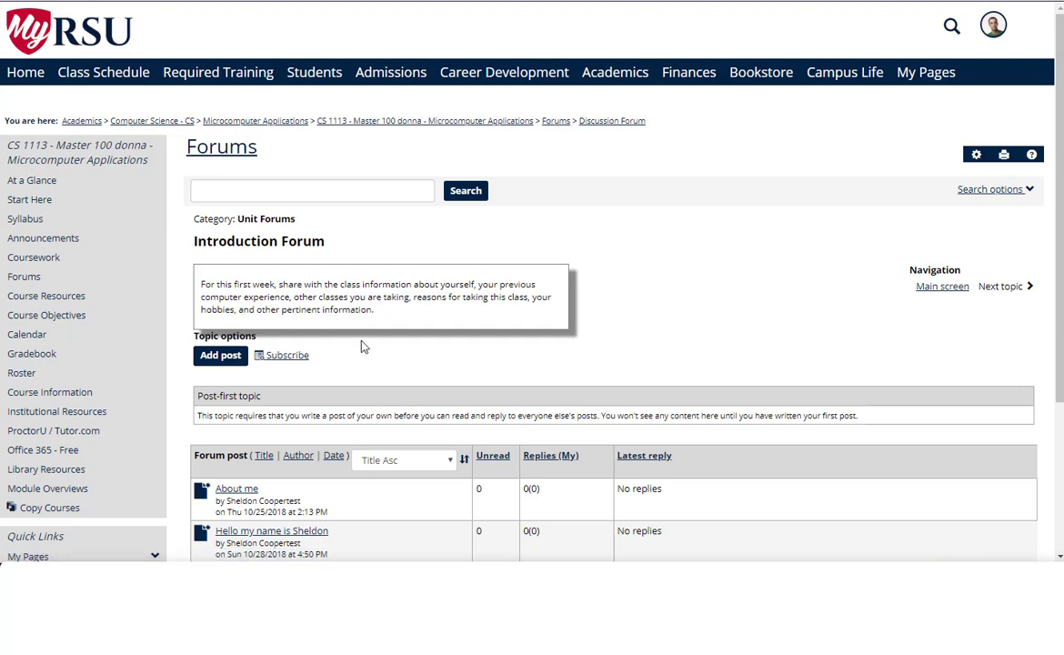
- Publish an Introduction Forum post with subject 'Hello' and body 'I like science.'
{"action": "left_click", "coordinate": [227, 364]}
{"action": "left_click", "coordinate": [476, 274]}
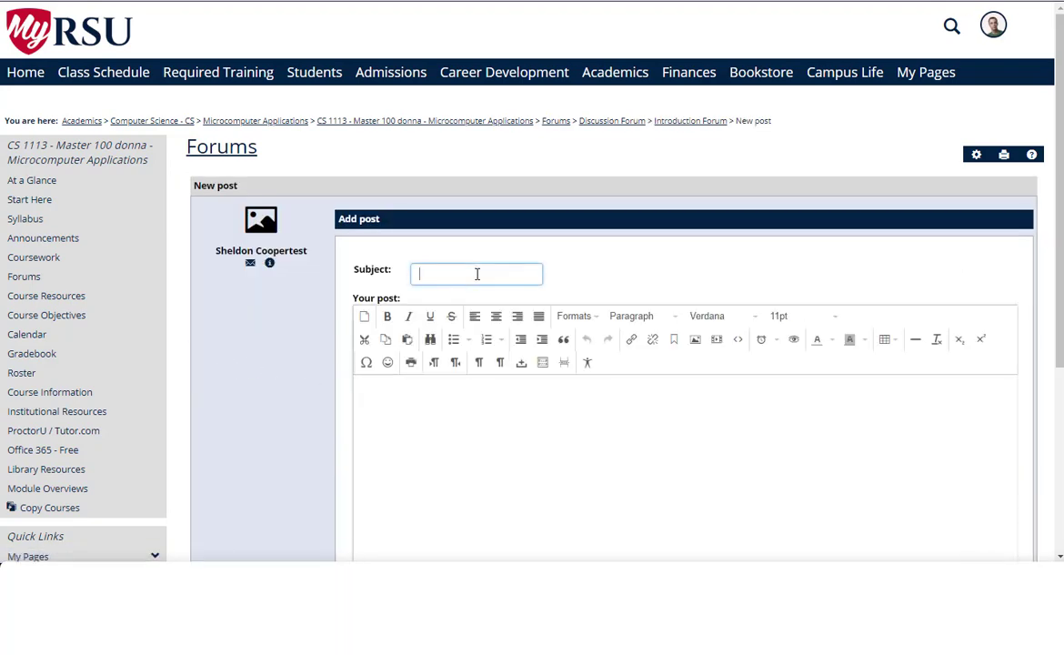
{"action": "type", "text": "He"}
{"action": "type", "text": "llo"}
{"action": "left_click", "coordinate": [457, 393]}
{"action": "type", "text": "I like"}
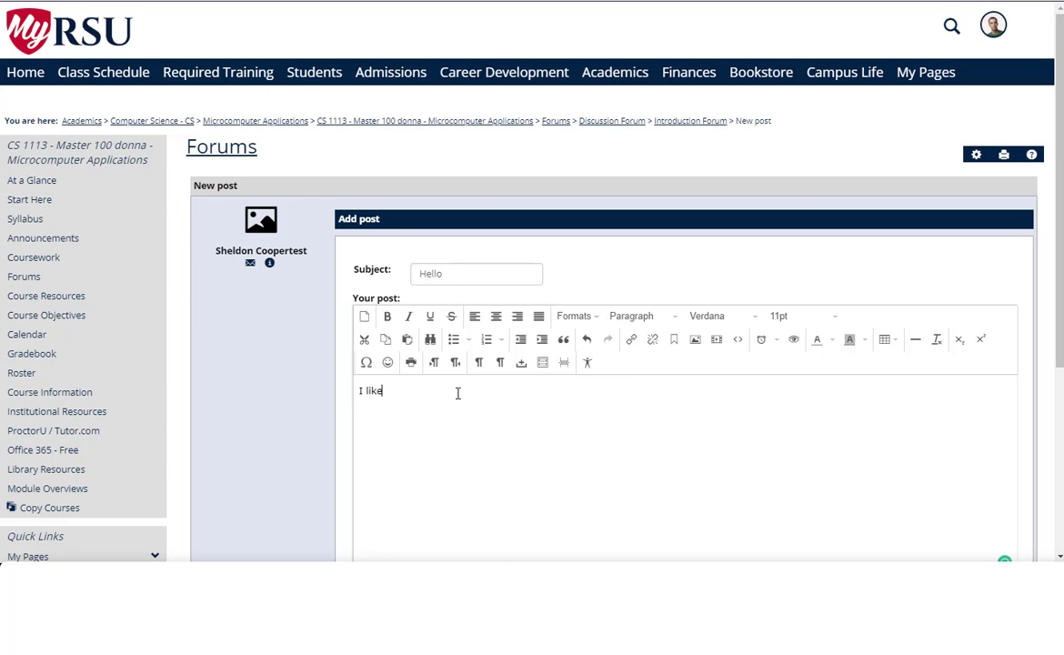
{"action": "type", "text": " scienc"}
{"action": "type", "text": "."}
{"action": "key", "text": "BackSpace"}
{"action": "key", "text": "BackSpace"}
{"action": "type", "text": "e."}
{"action": "scroll", "coordinate": [464, 396], "scroll_direction": "down", "scroll_amount": 3}
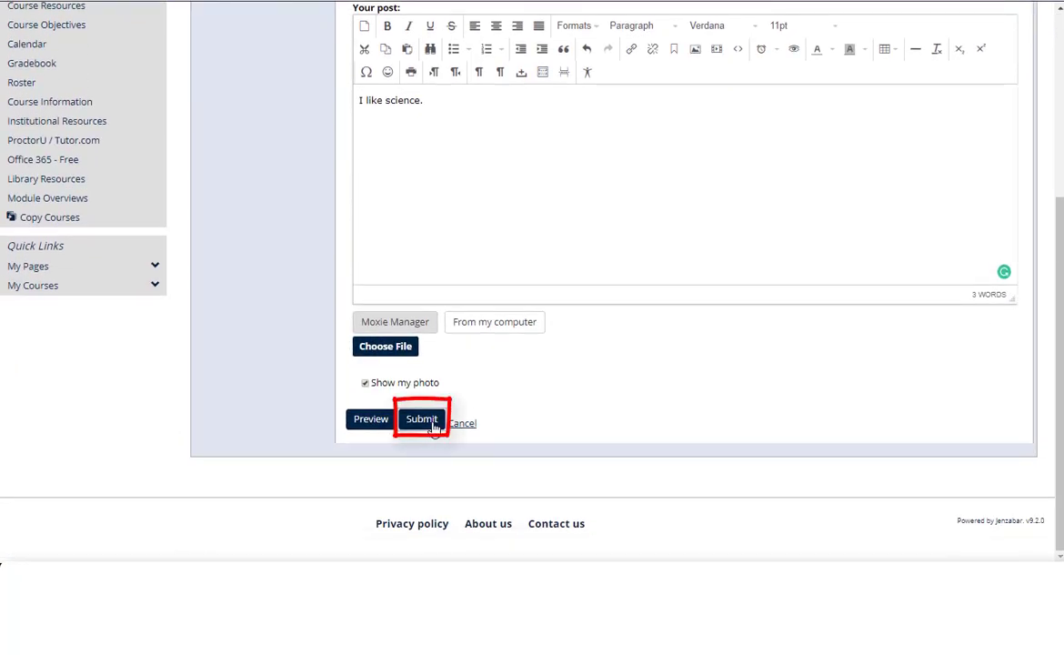
{"action": "left_click", "coordinate": [433, 425]}
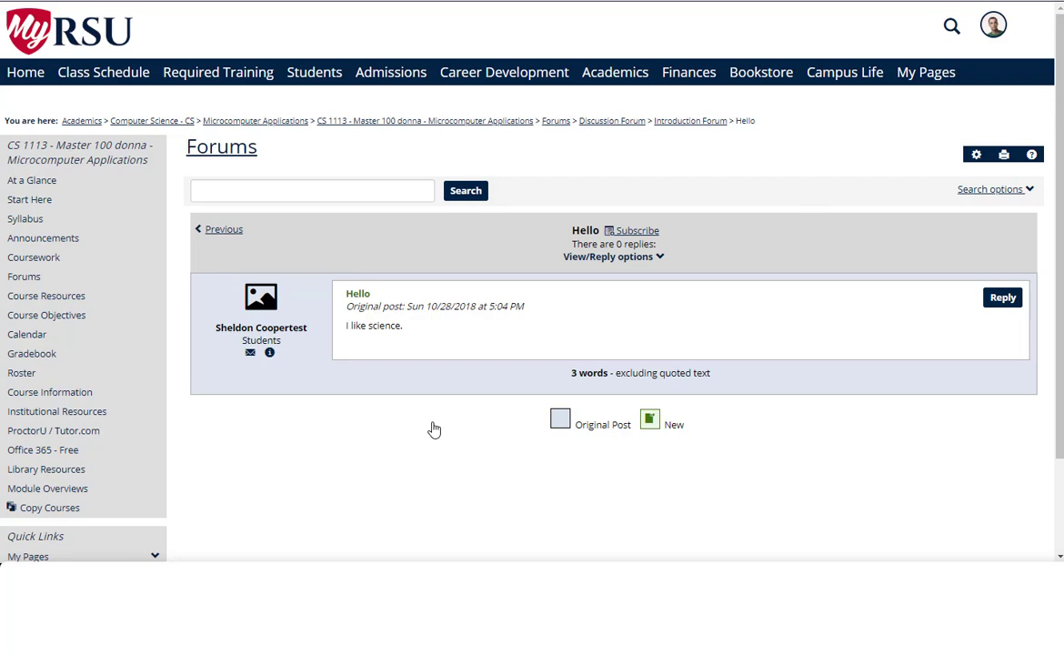
- Go back two threads to the About me post and reply 'Nice!'
{"action": "left_click", "coordinate": [236, 237]}
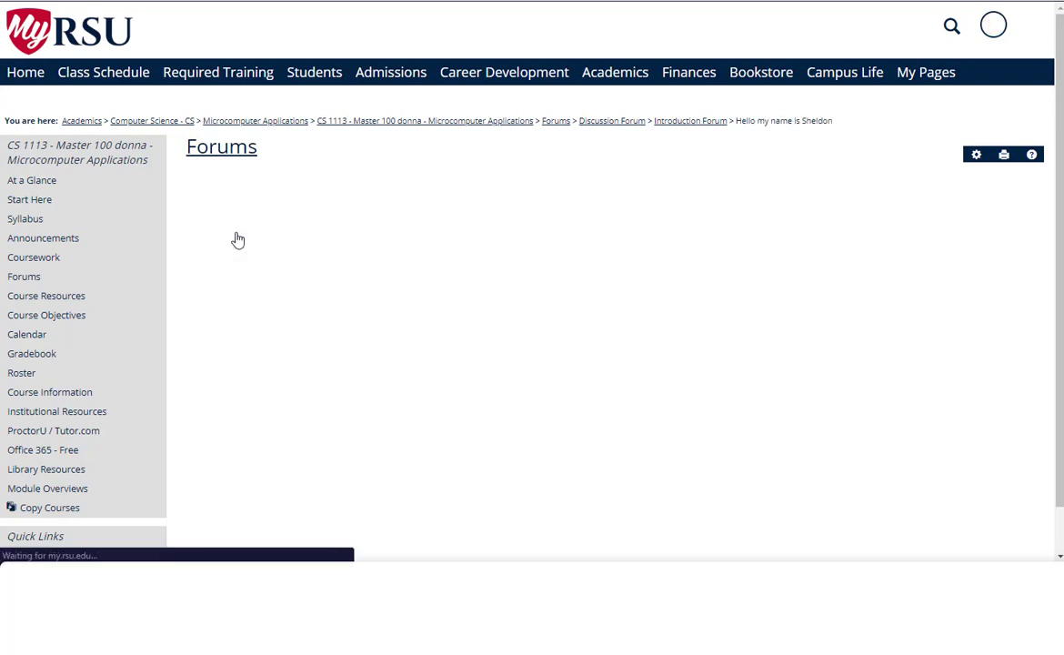
{"action": "left_click", "coordinate": [235, 239]}
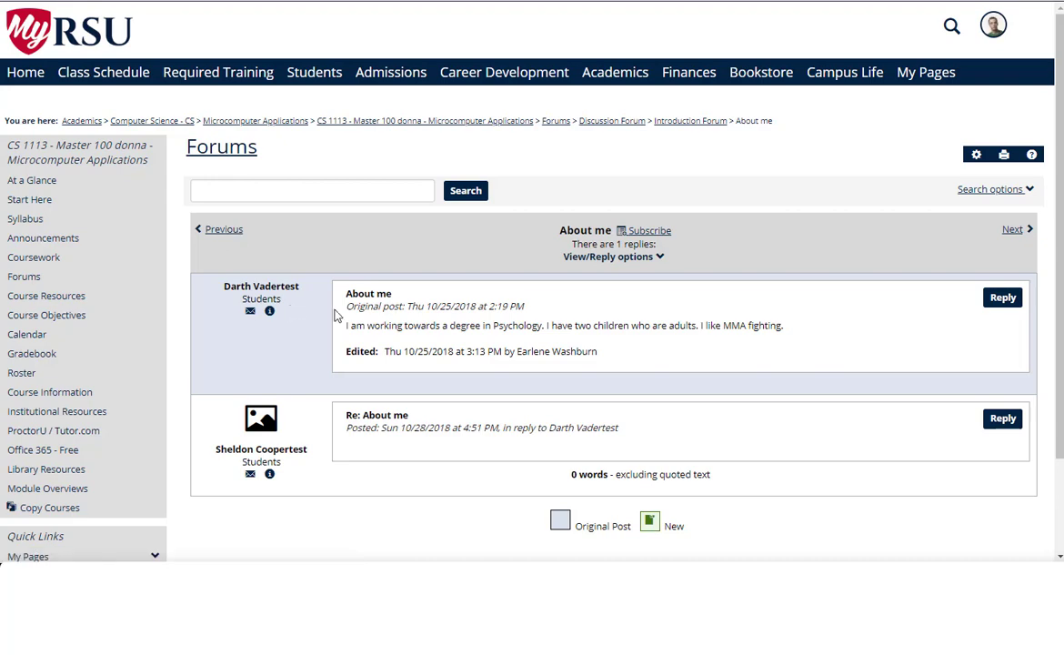
{"action": "left_click", "coordinate": [999, 301]}
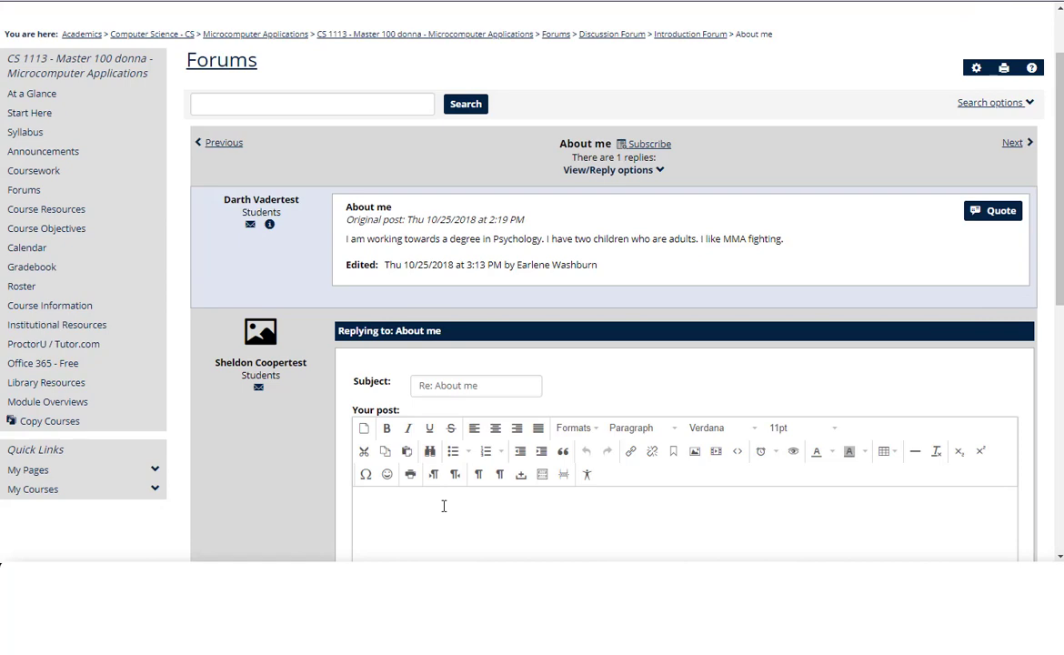
{"action": "type", "text": "Nice"}
{"action": "type", "text": "!"}
{"action": "scroll", "coordinate": [444, 506], "scroll_direction": "down", "scroll_amount": 2}
{"action": "scroll", "coordinate": [442, 504], "scroll_direction": "down", "scroll_amount": 3}
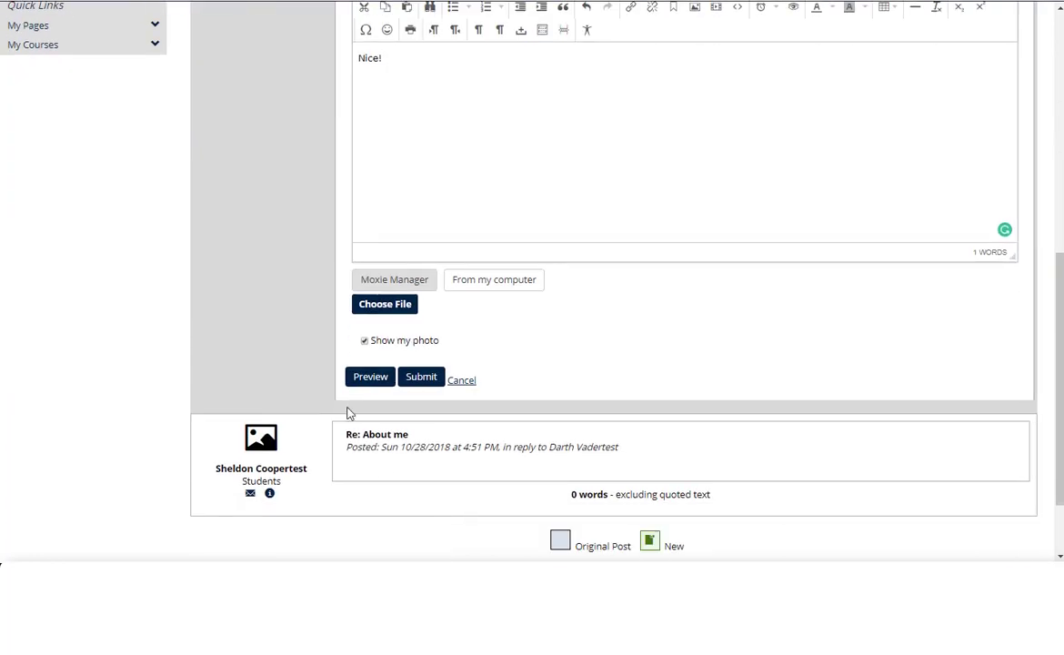
{"action": "left_click", "coordinate": [426, 378]}
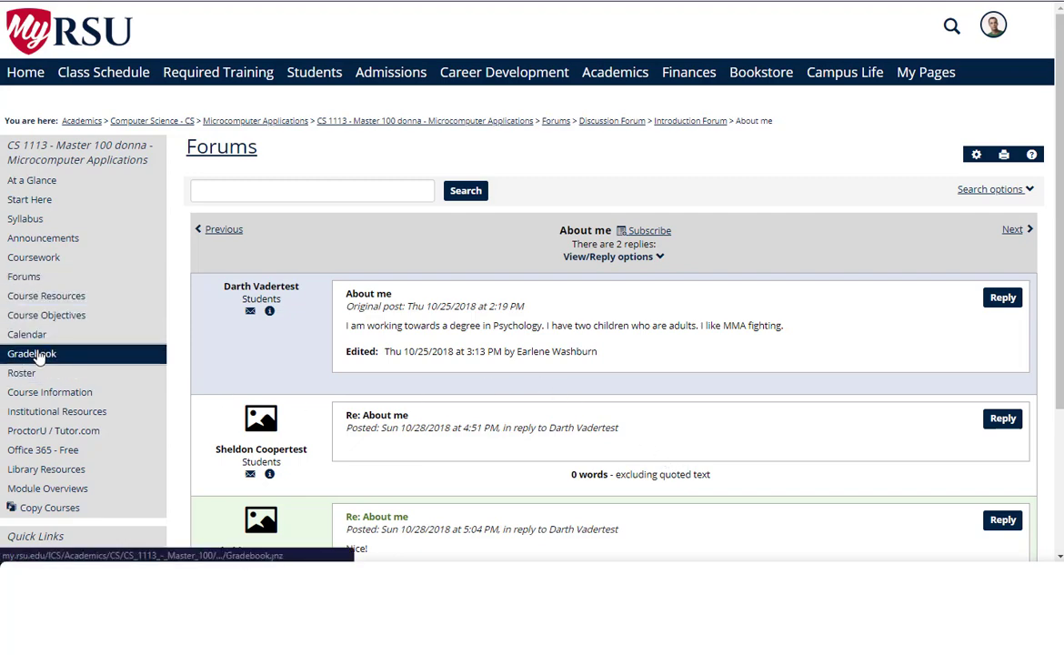
- Open the Gradebook and view the Exam 1 grade detail showing 10/10, A
{"action": "left_click", "coordinate": [38, 356]}
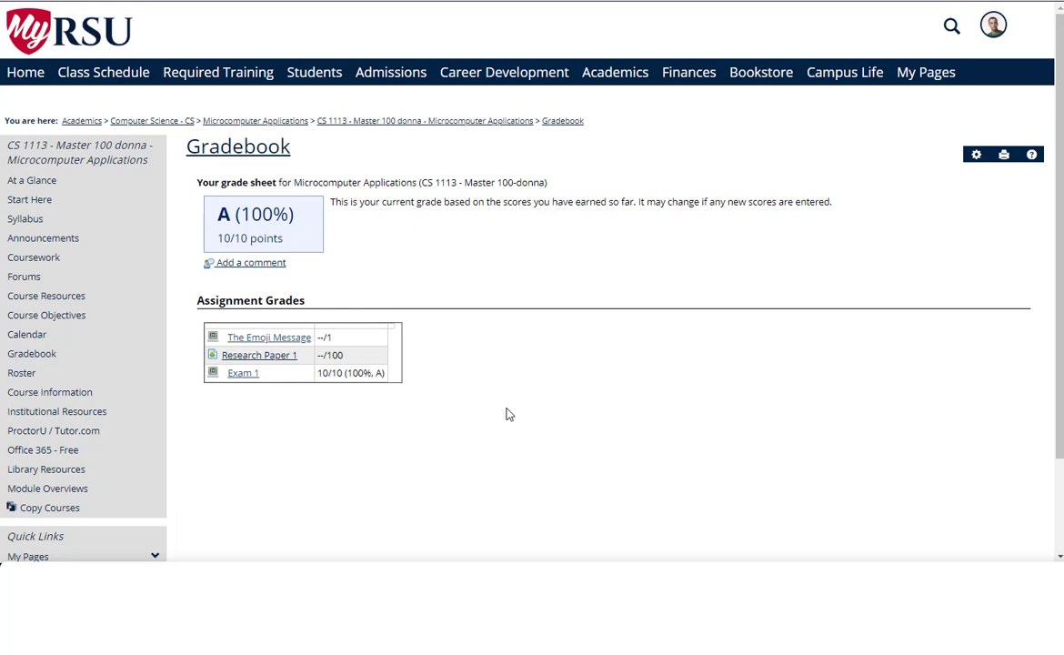
{"action": "left_click", "coordinate": [245, 375]}
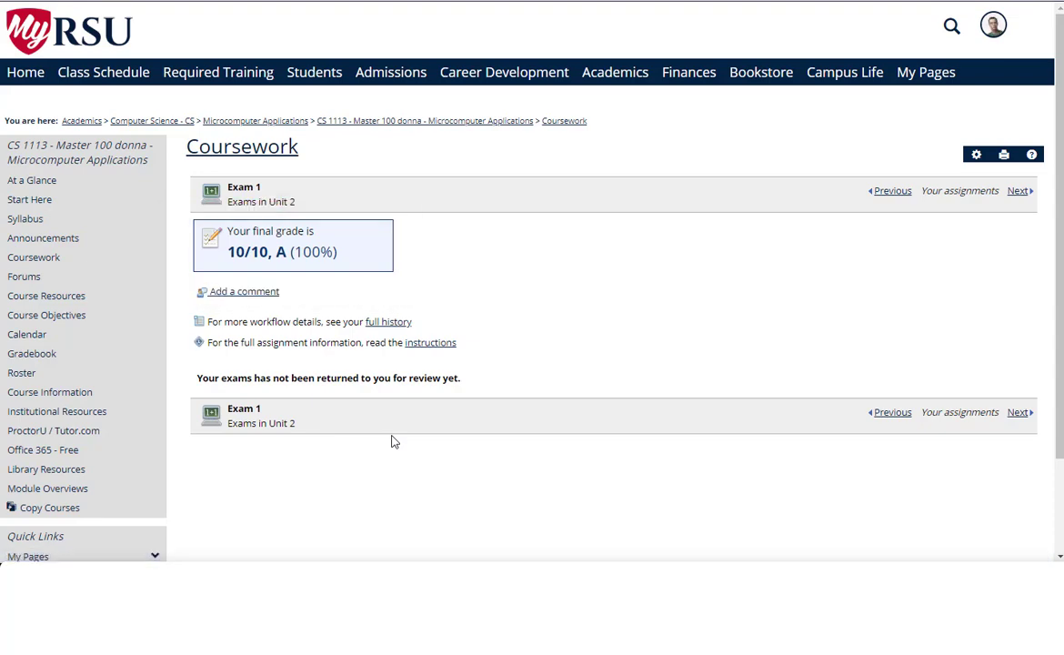
- Open the Roster and tick the last-listed student and the faculty member for emailing
{"action": "left_click", "coordinate": [19, 374]}
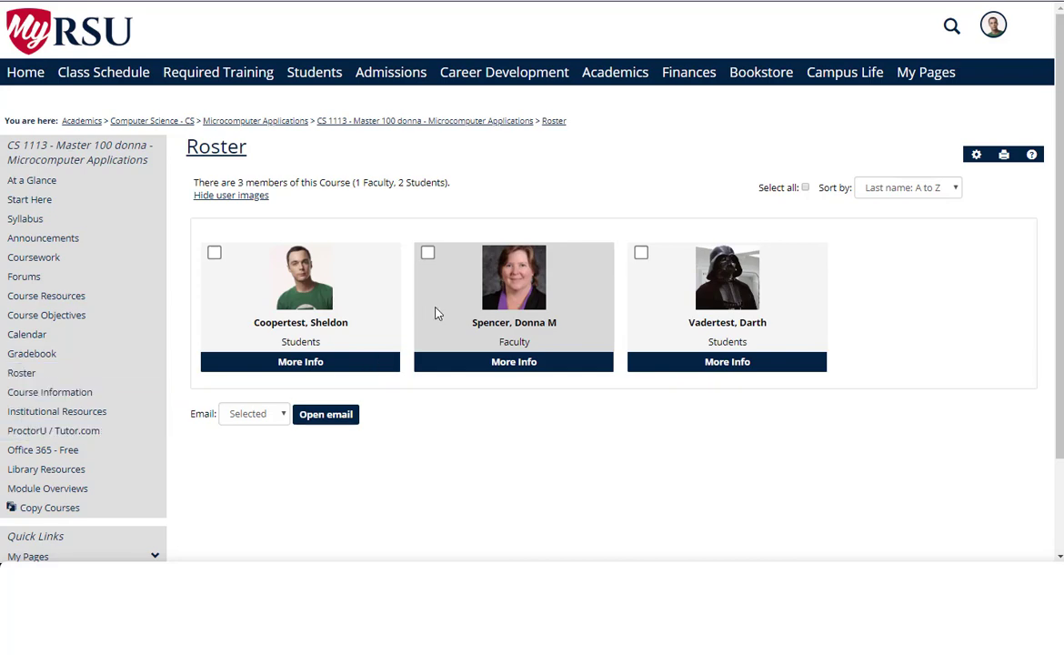
{"action": "left_click", "coordinate": [643, 255]}
{"action": "left_click", "coordinate": [429, 255]}
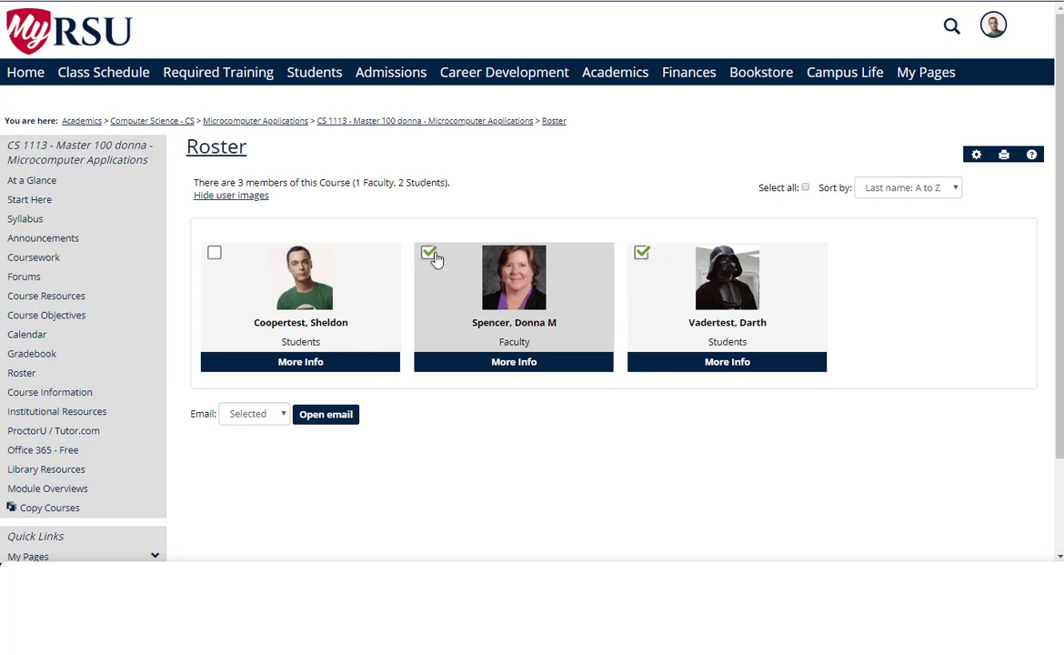
- Send an email with subject 'I am need some clarification on this aasignment' and body 'help please'
{"action": "left_click", "coordinate": [326, 415]}
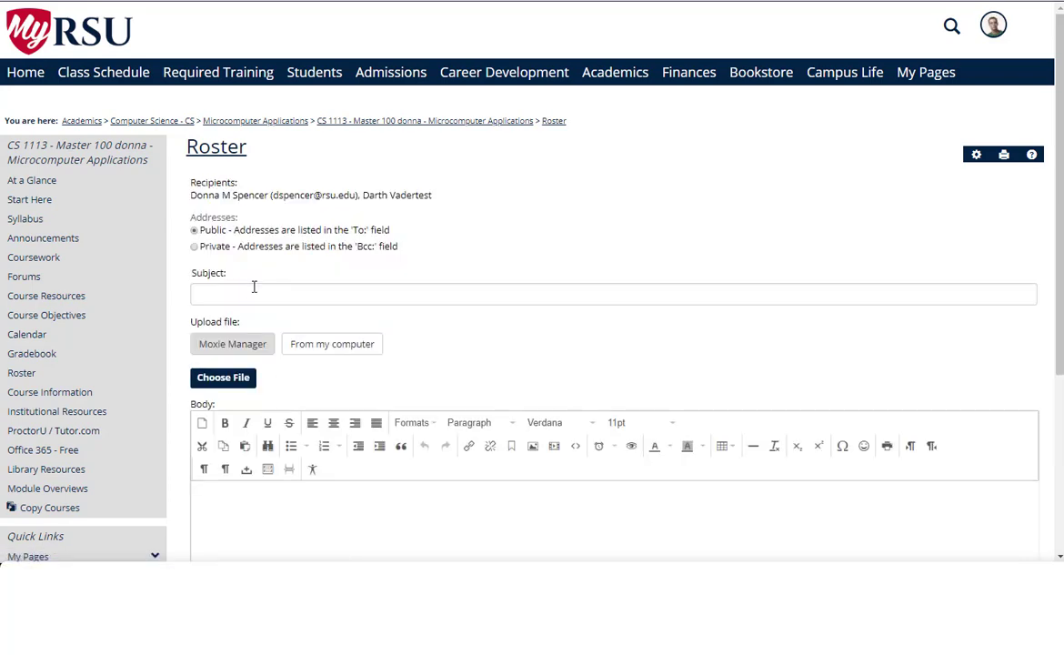
{"action": "left_click", "coordinate": [251, 293]}
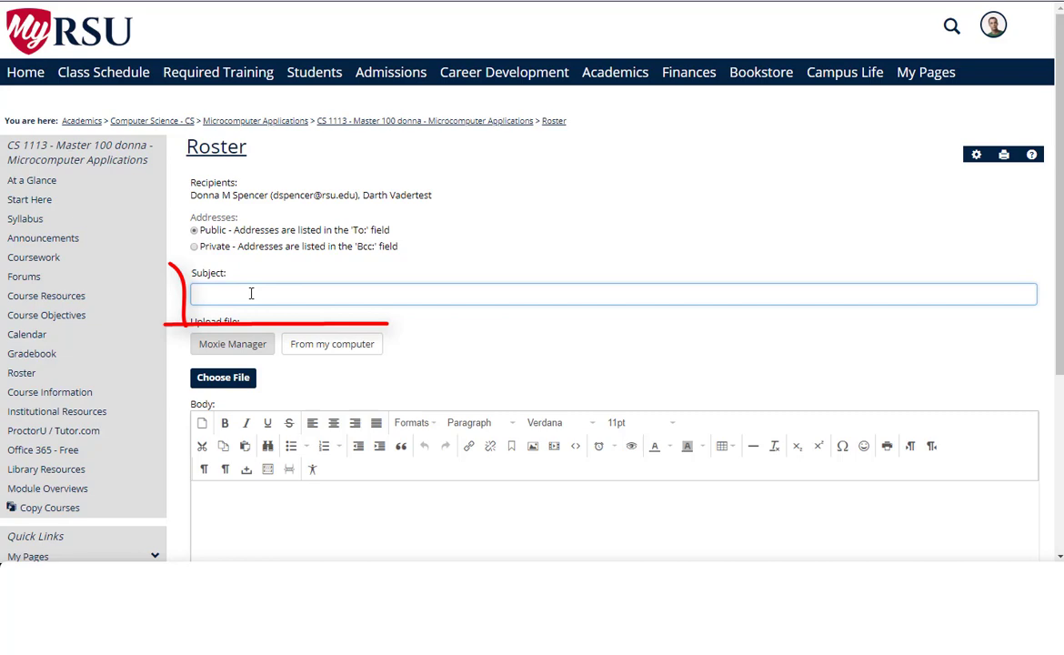
{"action": "type", "text": "I am ne"}
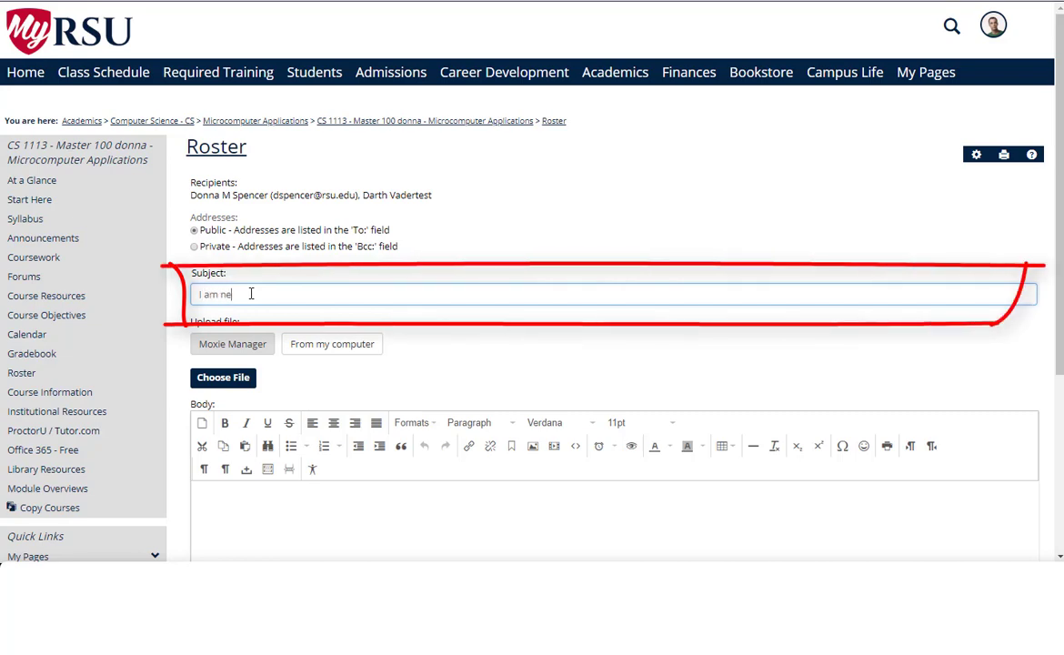
{"action": "type", "text": "ed some cla"}
{"action": "type", "text": "rification o"}
{"action": "type", "text": "n this aa"}
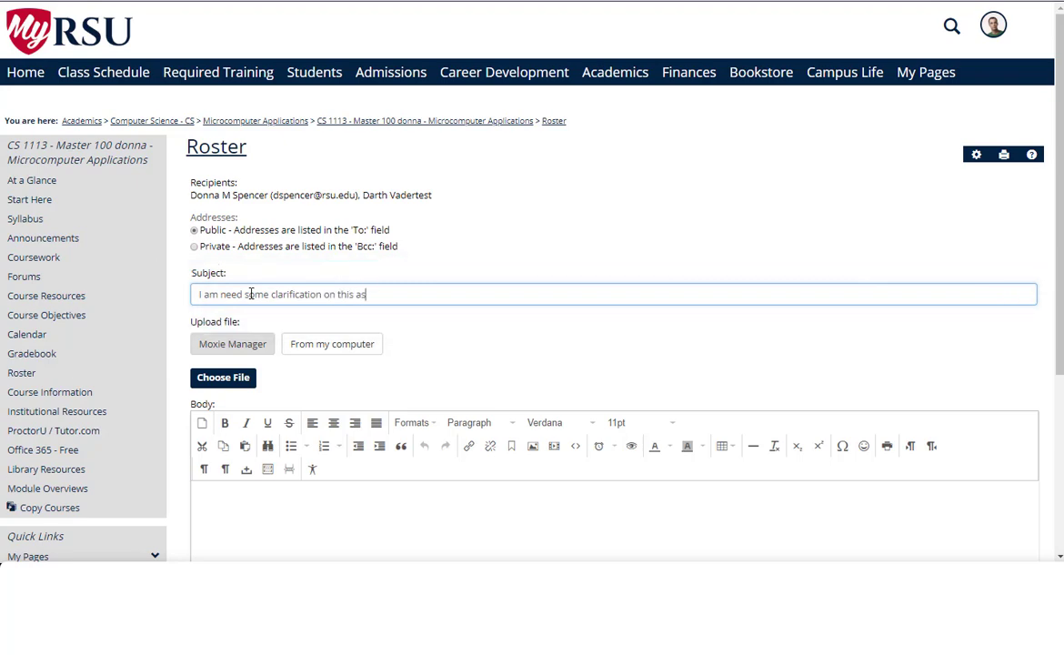
{"action": "type", "text": "signmen"}
{"action": "type", "text": "t"}
{"action": "left_click", "coordinate": [238, 490]}
{"action": "type", "text": "help"}
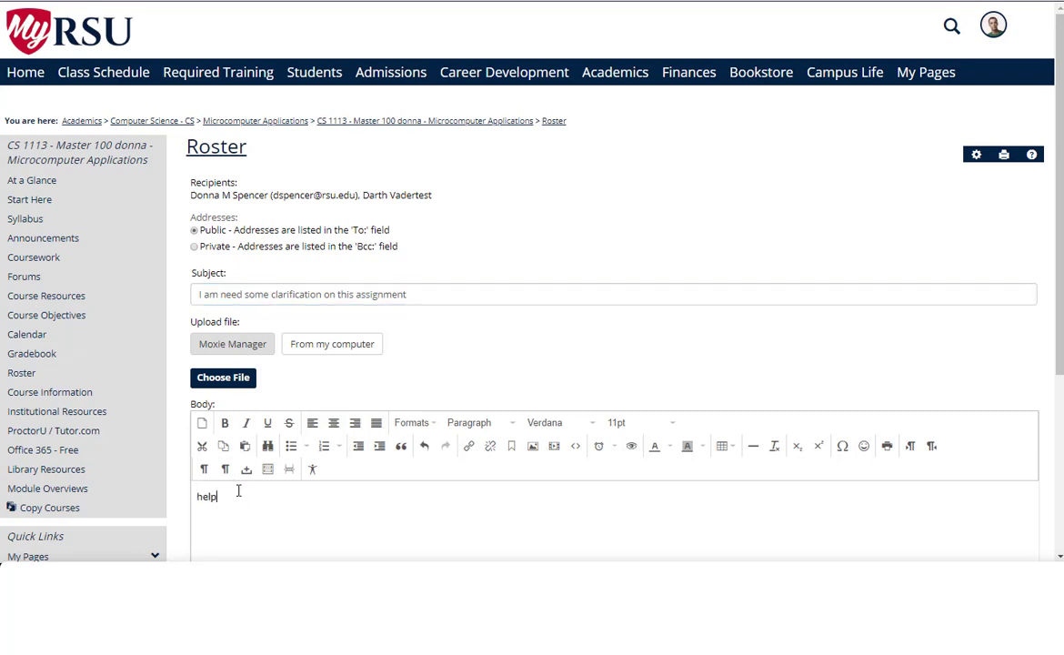
{"action": "type", "text": " please"}
{"action": "scroll", "coordinate": [254, 501], "scroll_direction": "down", "scroll_amount": 3}
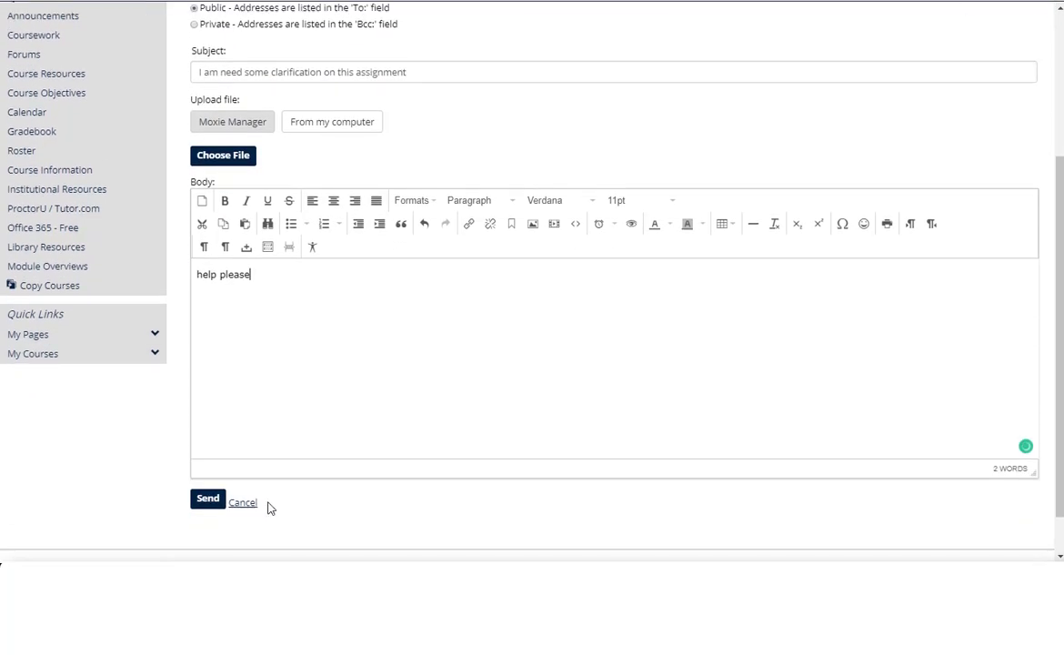
{"action": "left_click", "coordinate": [209, 507]}
{"action": "left_click", "coordinate": [208, 502]}
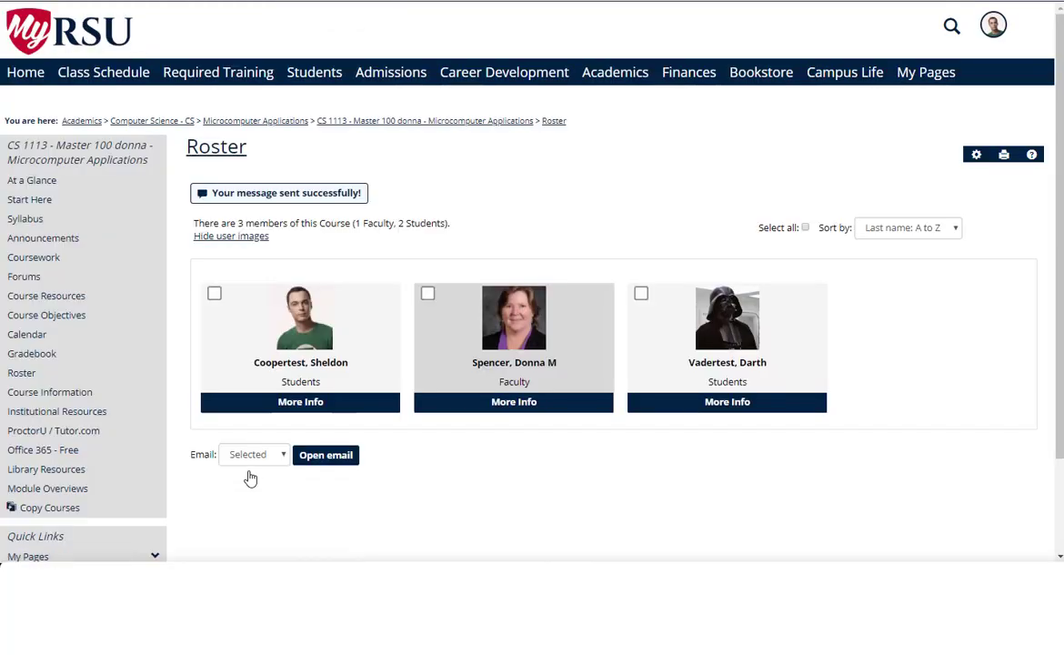